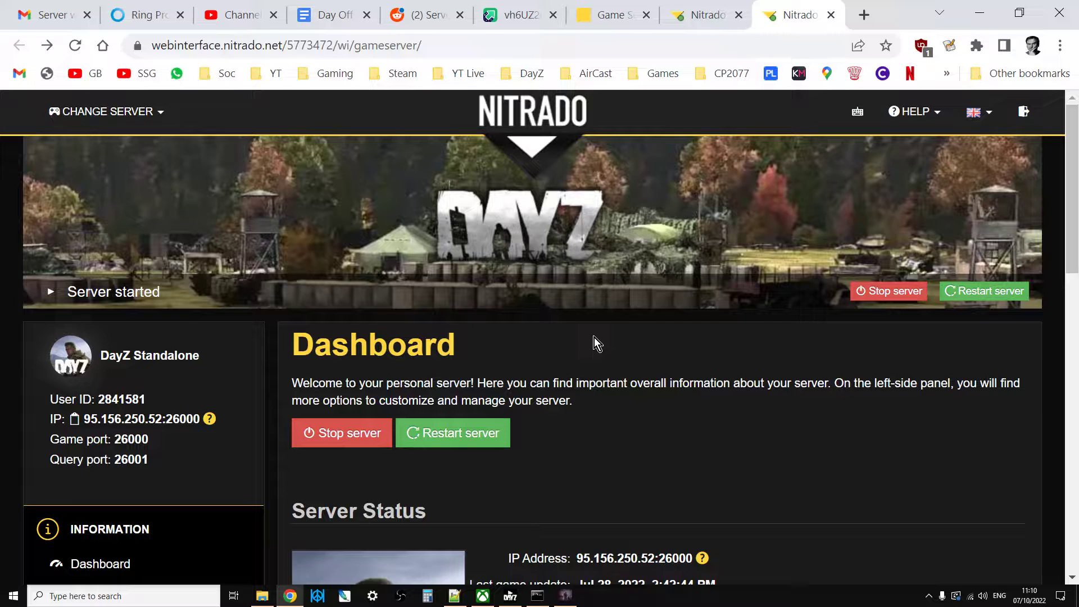
- Switch to the neighbouring browser tab showing the DayZ (PS4) server dashboard
{"action": "left_click", "coordinate": [706, 16]}
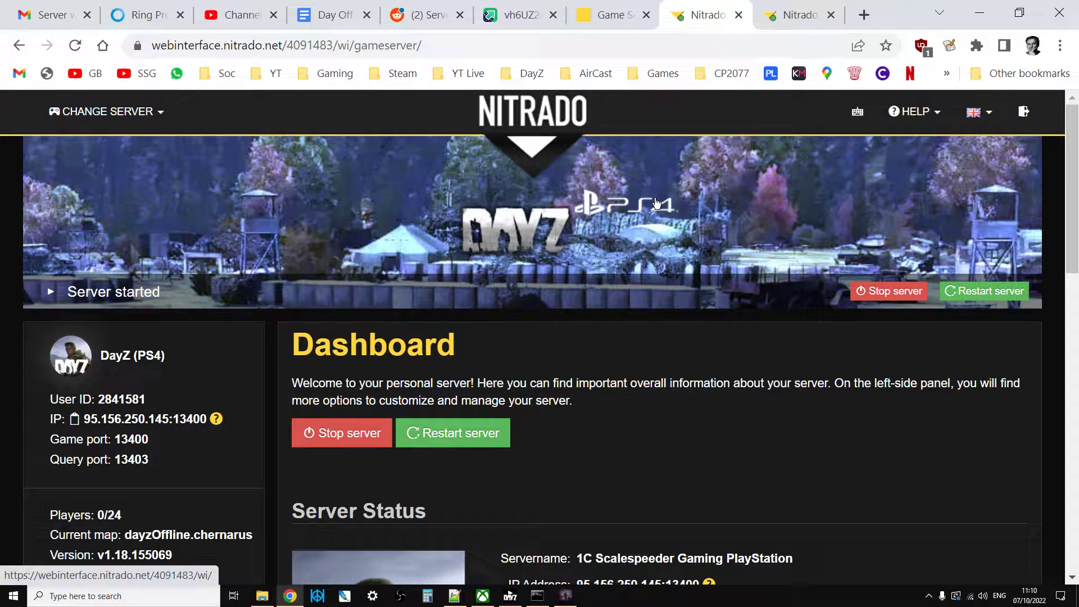
- Look through the PS4 server's Settings > Configuration profiles tables
{"action": "scroll", "coordinate": [312, 307], "scroll_direction": "down", "scroll_amount": 5}
{"action": "scroll", "coordinate": [229, 353], "scroll_direction": "down", "scroll_amount": 4}
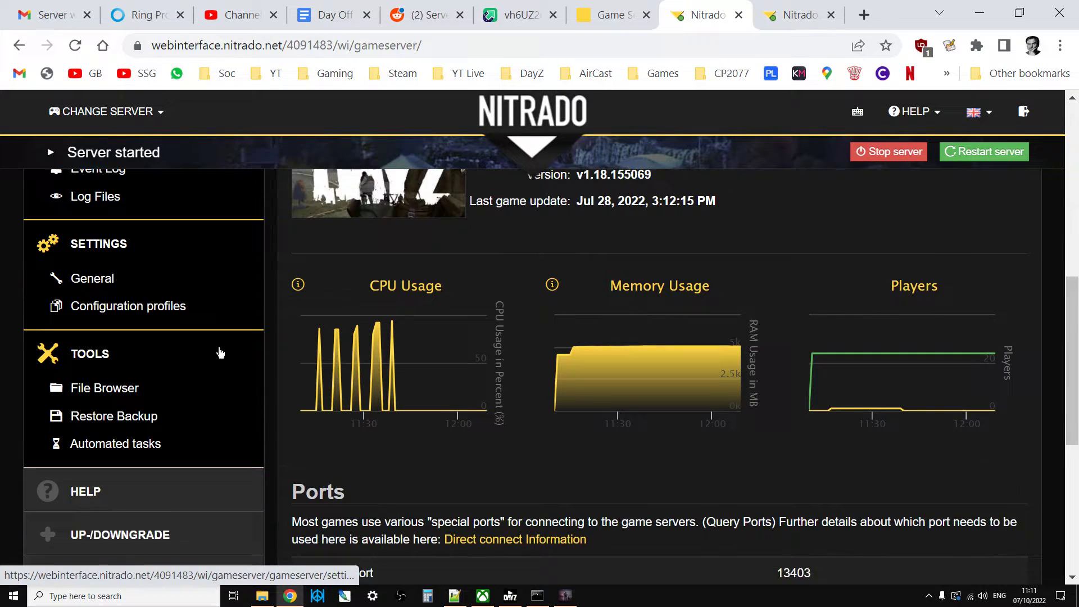
{"action": "scroll", "coordinate": [221, 353], "scroll_direction": "down", "scroll_amount": 2}
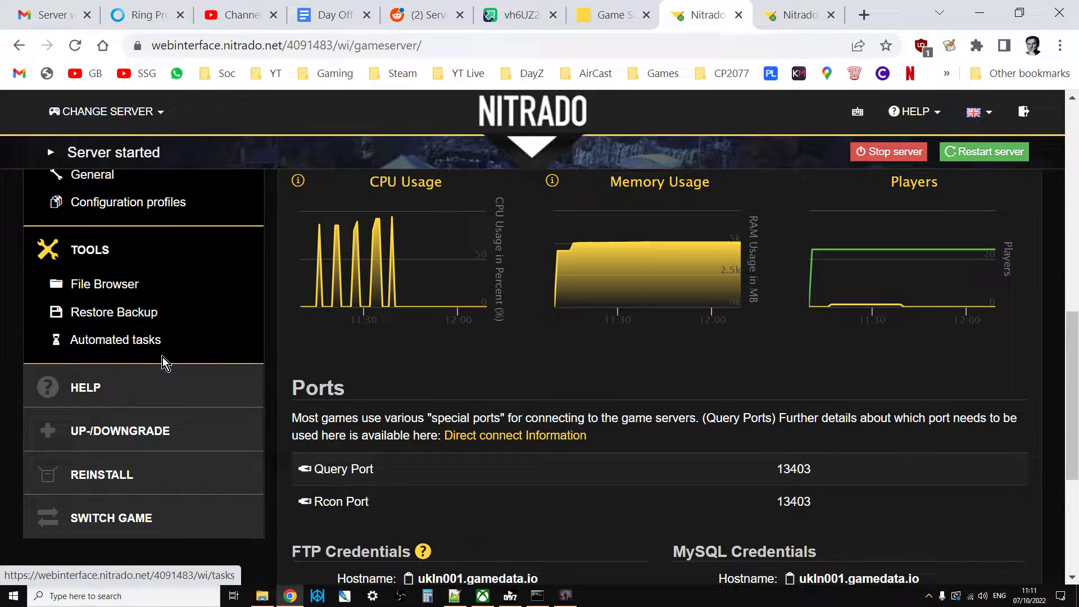
{"action": "scroll", "coordinate": [161, 360], "scroll_direction": "up", "scroll_amount": 2}
{"action": "left_click", "coordinate": [149, 288]}
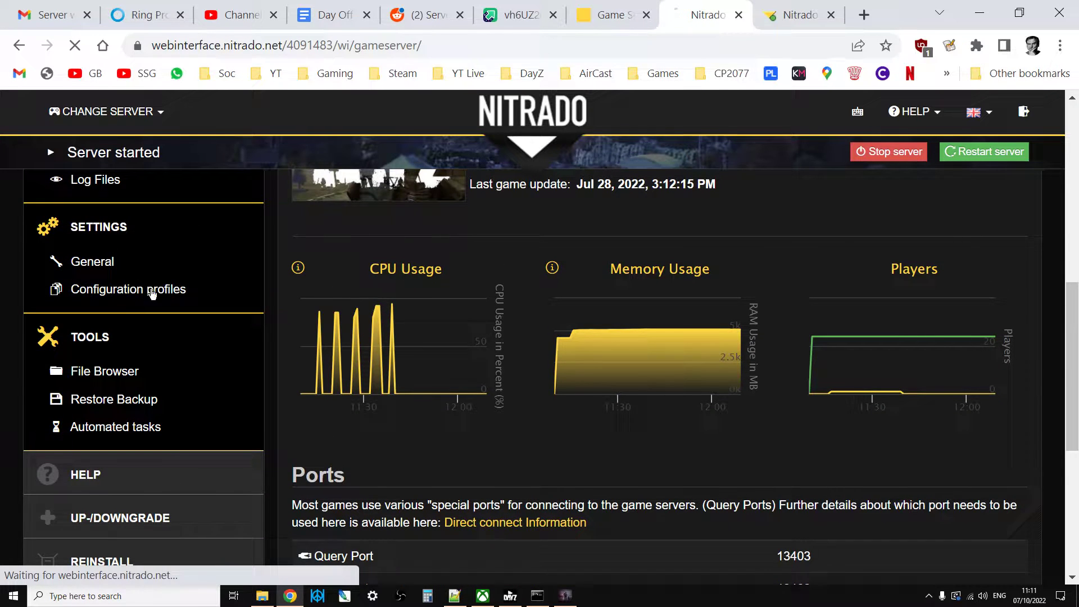
{"action": "scroll", "coordinate": [579, 329], "scroll_direction": "down", "scroll_amount": 5}
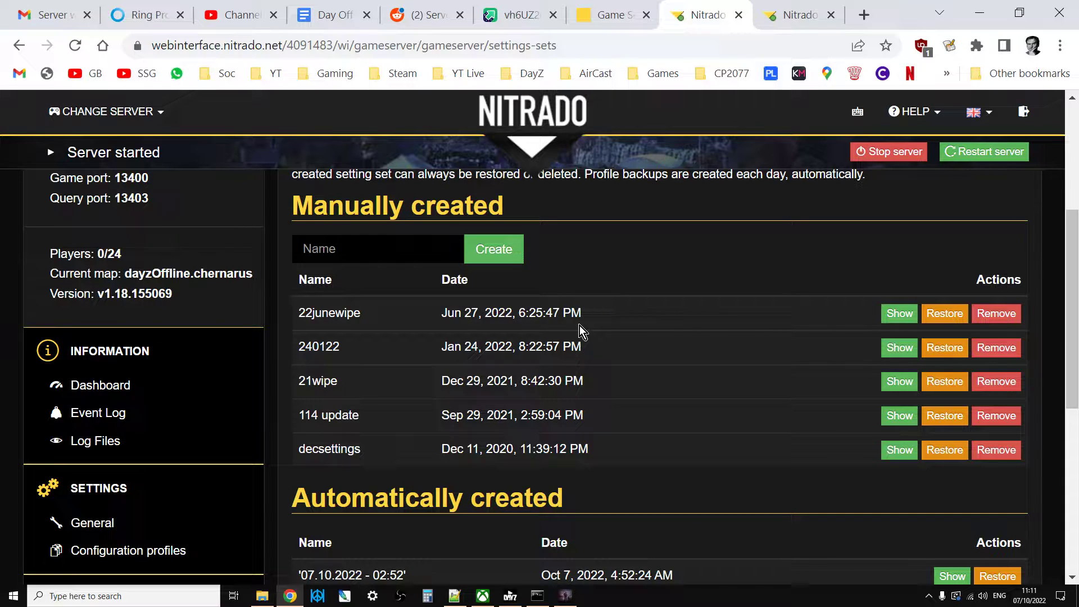
{"action": "scroll", "coordinate": [260, 379], "scroll_direction": "down", "scroll_amount": 5}
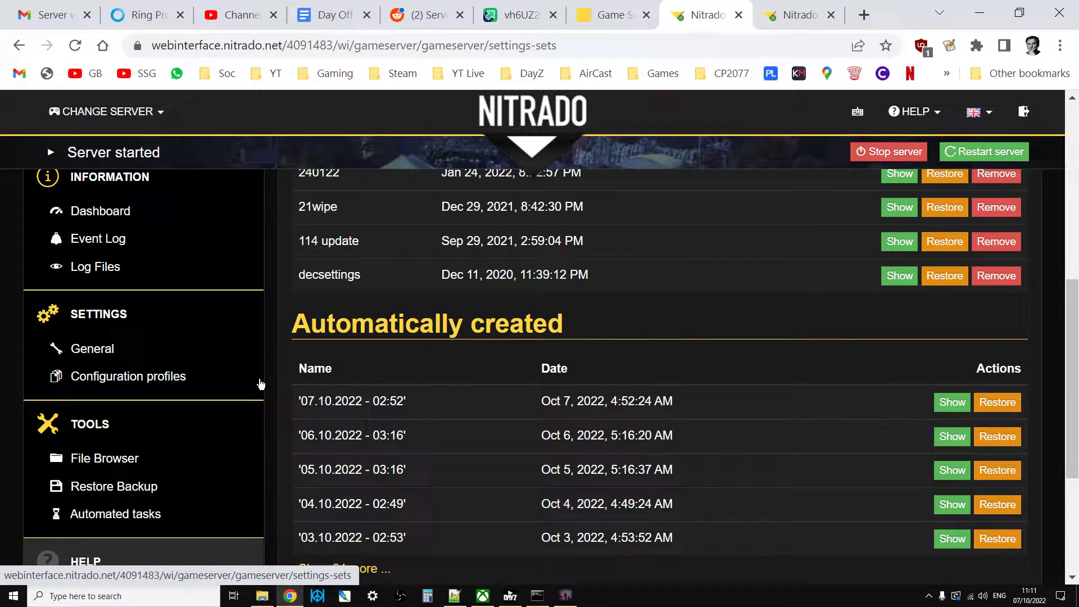
{"action": "scroll", "coordinate": [260, 383], "scroll_direction": "down", "scroll_amount": 2}
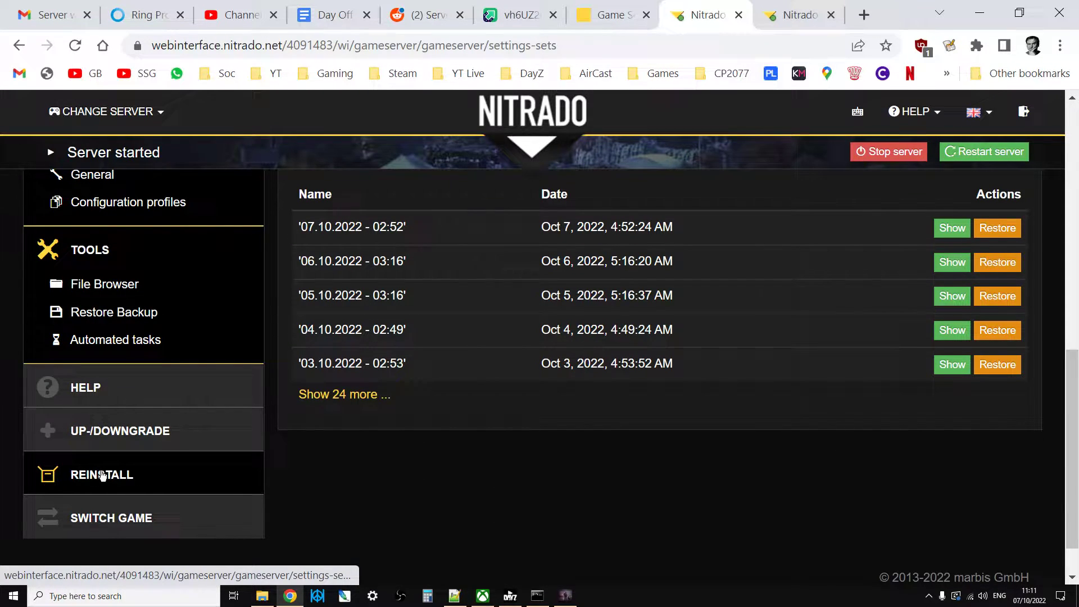
{"action": "scroll", "coordinate": [250, 328], "scroll_direction": "up", "scroll_amount": 3}
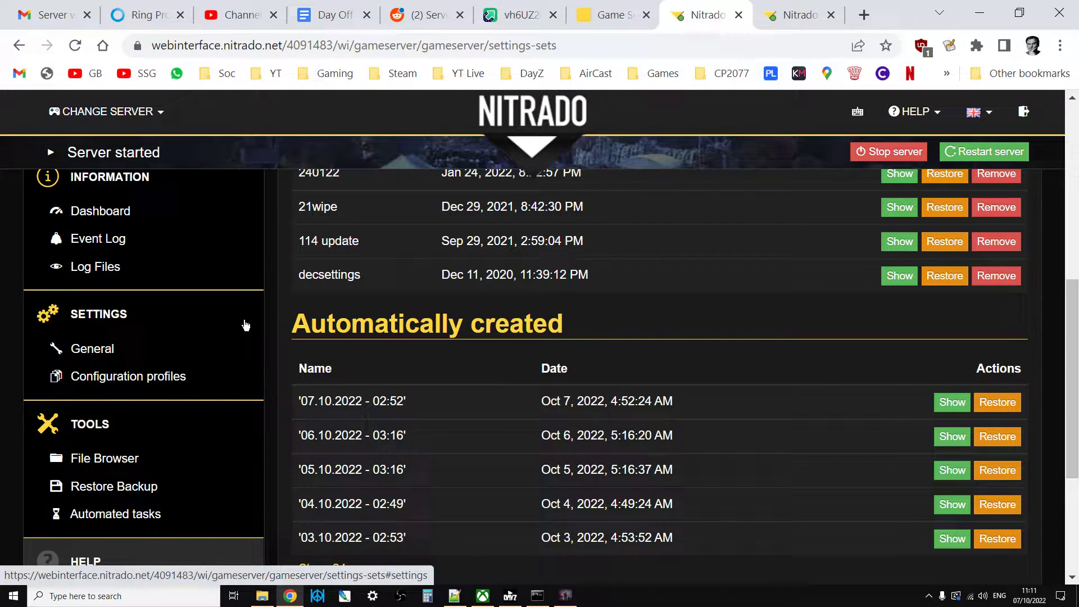
{"action": "scroll", "coordinate": [252, 439], "scroll_direction": "up", "scroll_amount": 2}
{"action": "scroll", "coordinate": [253, 440], "scroll_direction": "up", "scroll_amount": 2}
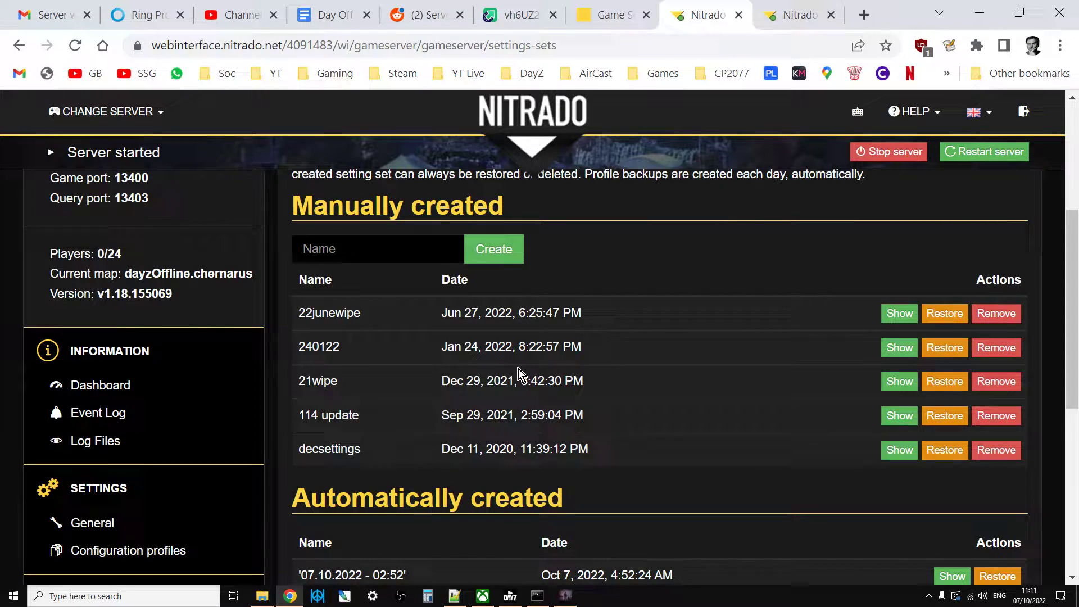
{"action": "scroll", "coordinate": [519, 369], "scroll_direction": "up", "scroll_amount": 5}
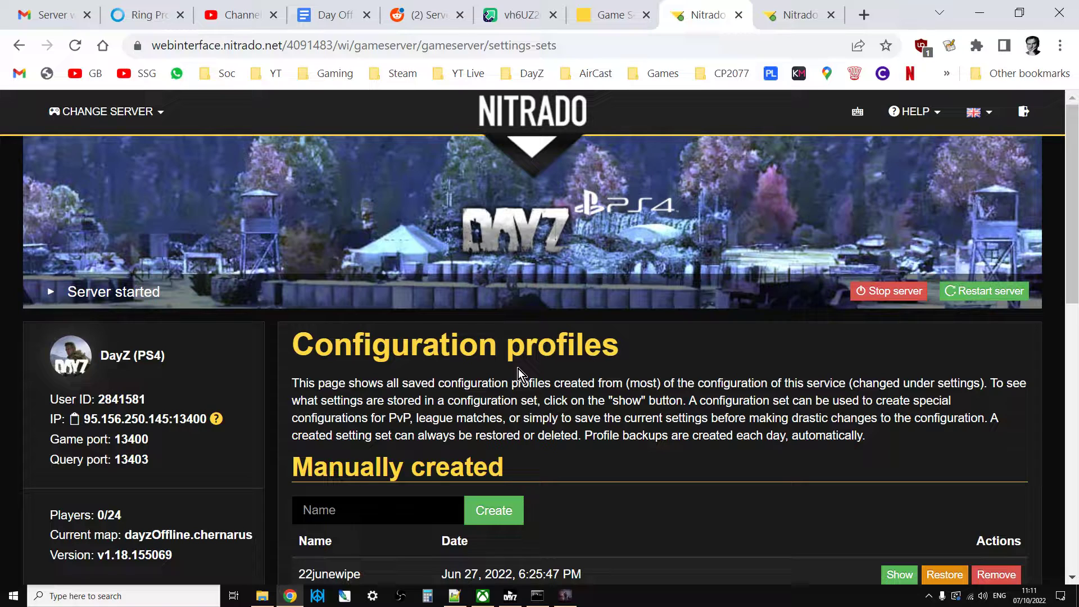
- Return to the DayZ Standalone dashboard, then bring the local DayZServer folder window into view
{"action": "left_click", "coordinate": [797, 15]}
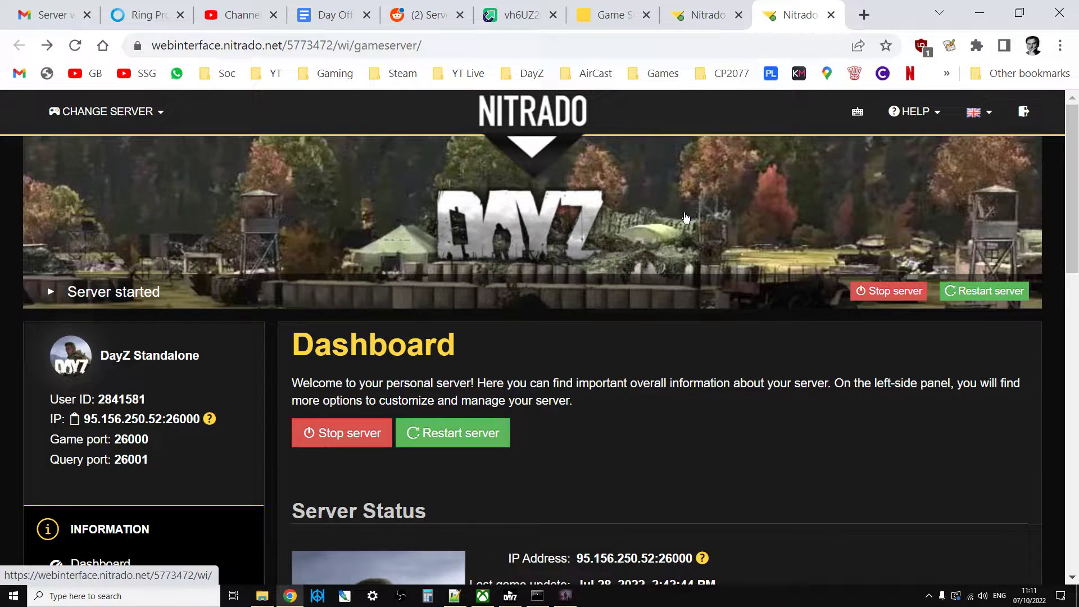
{"action": "scroll", "coordinate": [675, 222], "scroll_direction": "down", "scroll_amount": 2}
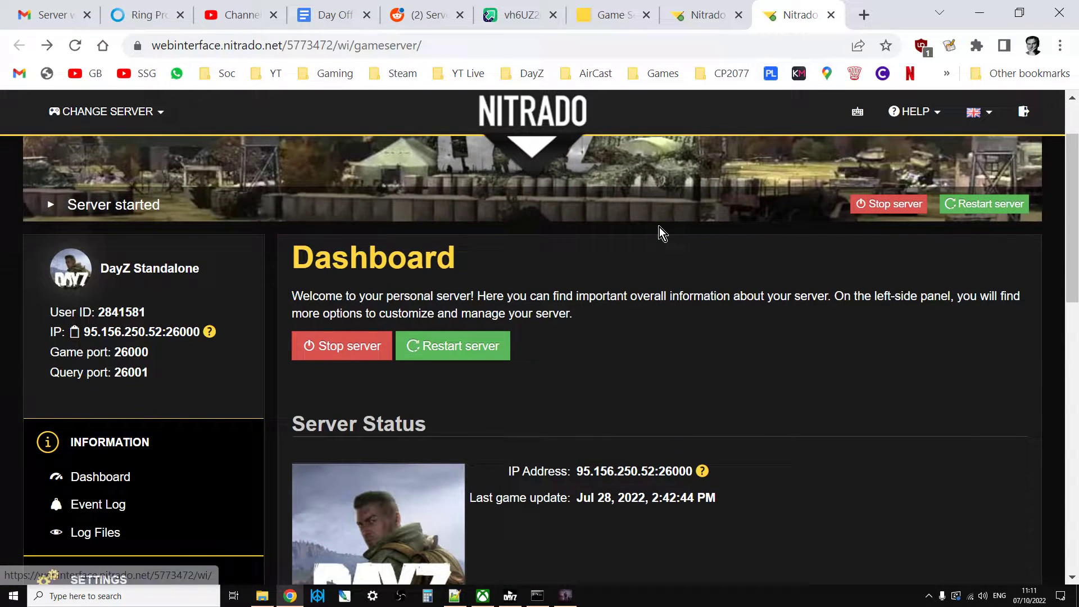
{"action": "scroll", "coordinate": [661, 228], "scroll_direction": "up", "scroll_amount": 2}
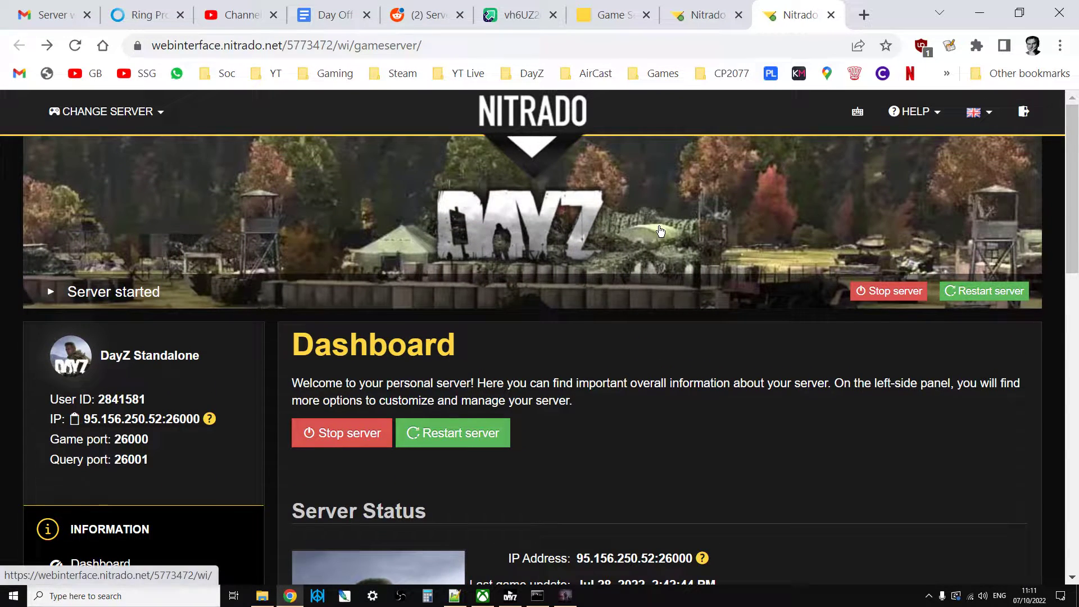
{"action": "left_click", "coordinate": [273, 603]}
- Open the local DayZServer > mpmissions > dayzOffline.chernarusplus > storage_1 folder in File Explorer
{"action": "scroll", "coordinate": [457, 329], "scroll_direction": "up", "scroll_amount": 2}
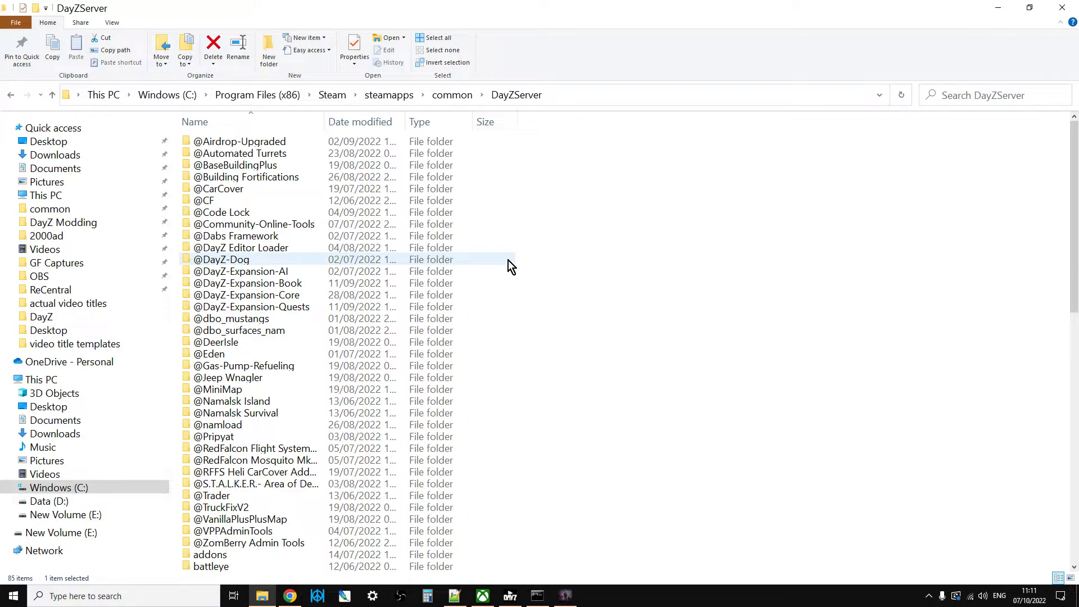
{"action": "left_click", "coordinate": [53, 95]}
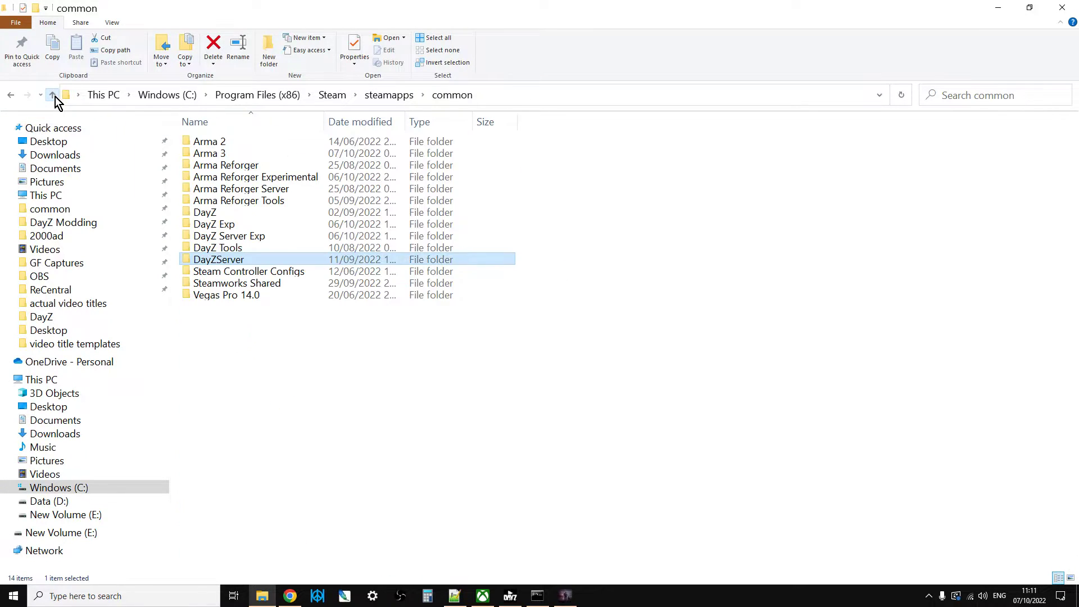
{"action": "double_click", "coordinate": [225, 260]}
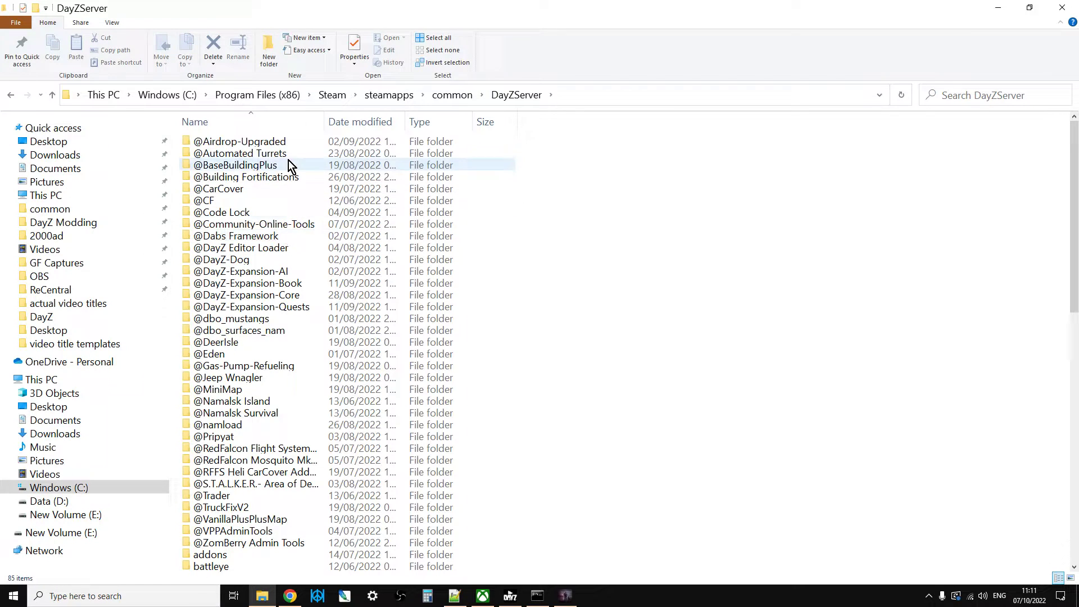
{"action": "scroll", "coordinate": [285, 267], "scroll_direction": "down", "scroll_amount": 3}
{"action": "scroll", "coordinate": [286, 269], "scroll_direction": "down", "scroll_amount": 4}
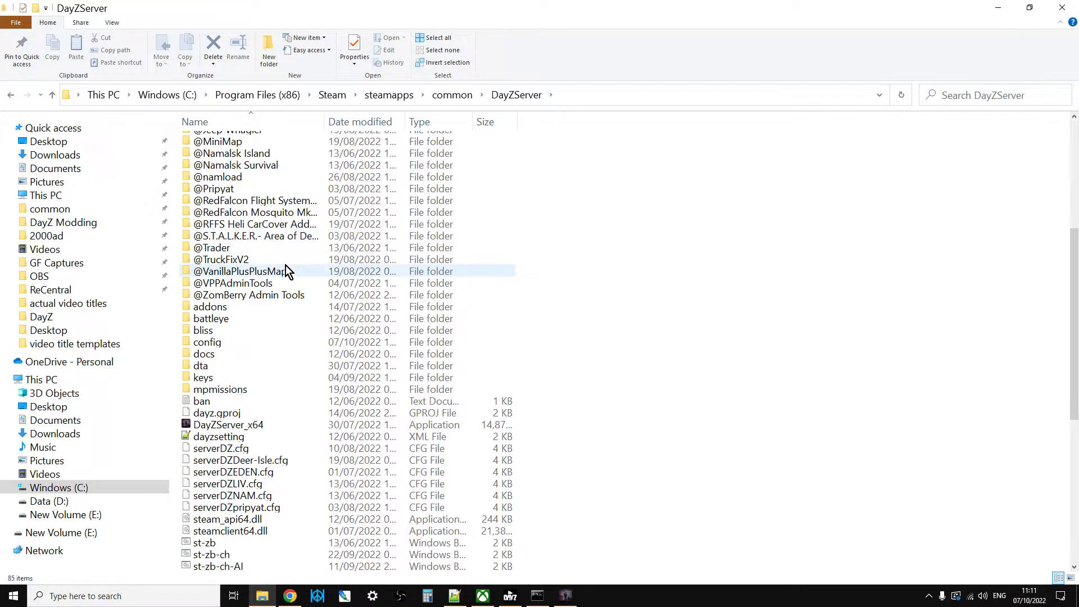
{"action": "scroll", "coordinate": [273, 318], "scroll_direction": "down", "scroll_amount": 1}
{"action": "double_click", "coordinate": [221, 353]}
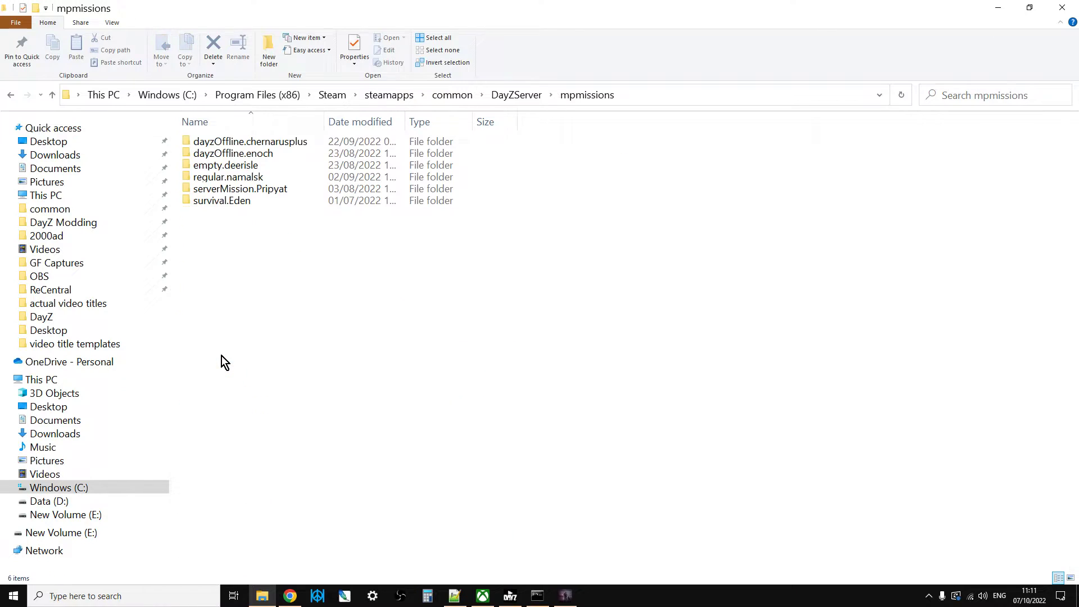
{"action": "double_click", "coordinate": [268, 145]}
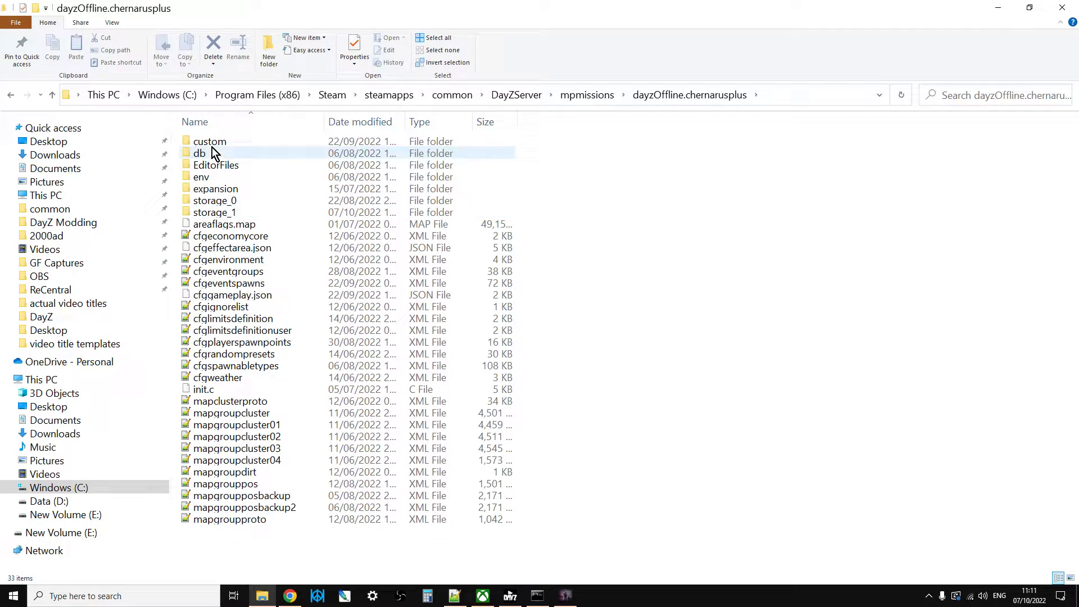
{"action": "mouse_move", "coordinate": [227, 217]}
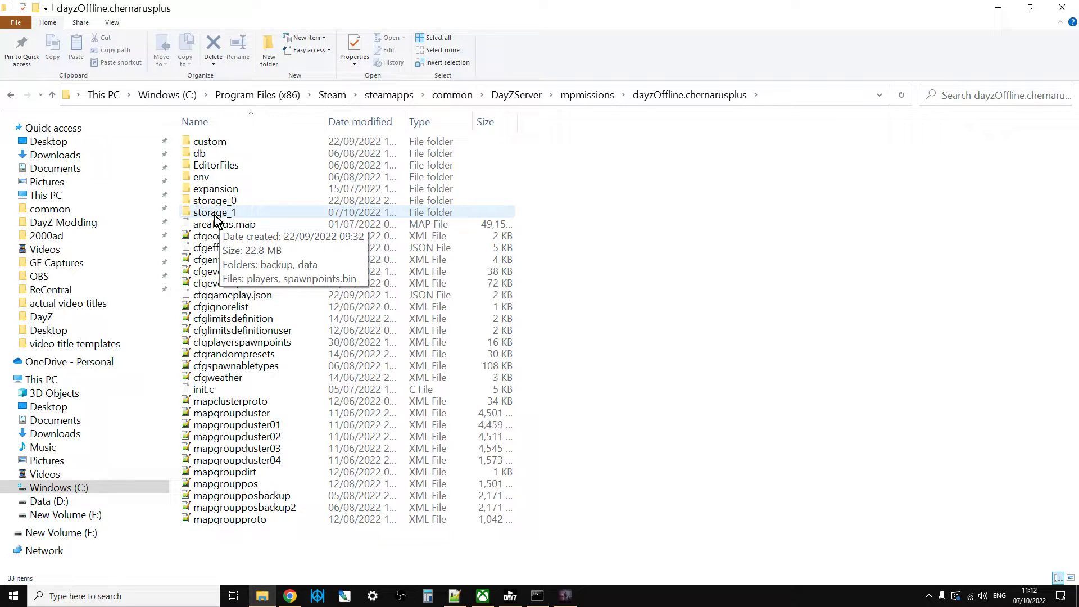
{"action": "double_click", "coordinate": [214, 213]}
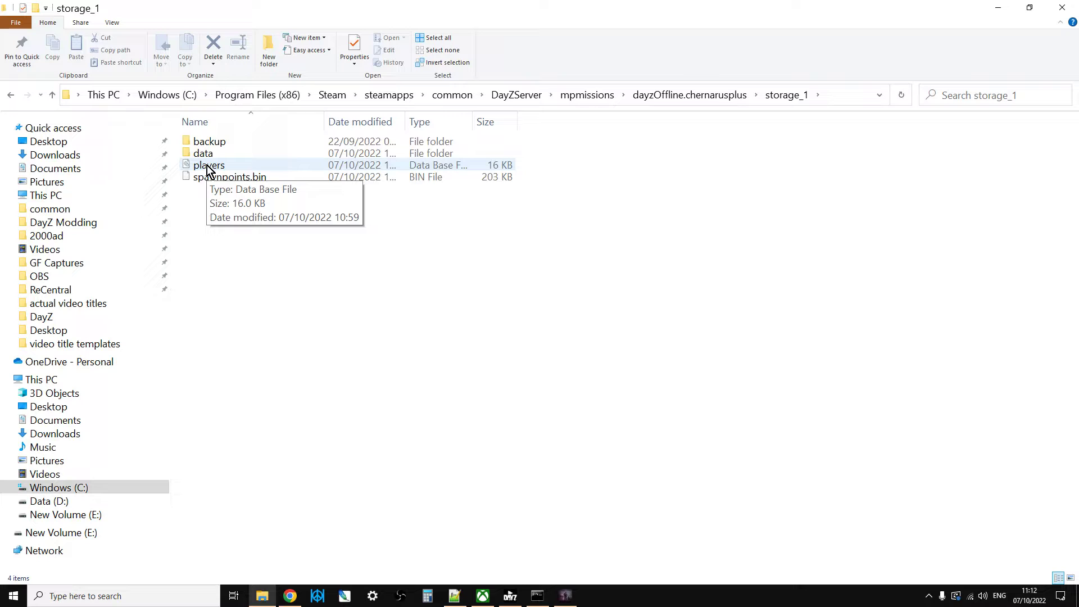
- Go back to the Nitrado DayZ Standalone dashboard in Chrome and scroll through it
{"action": "left_click", "coordinate": [290, 596]}
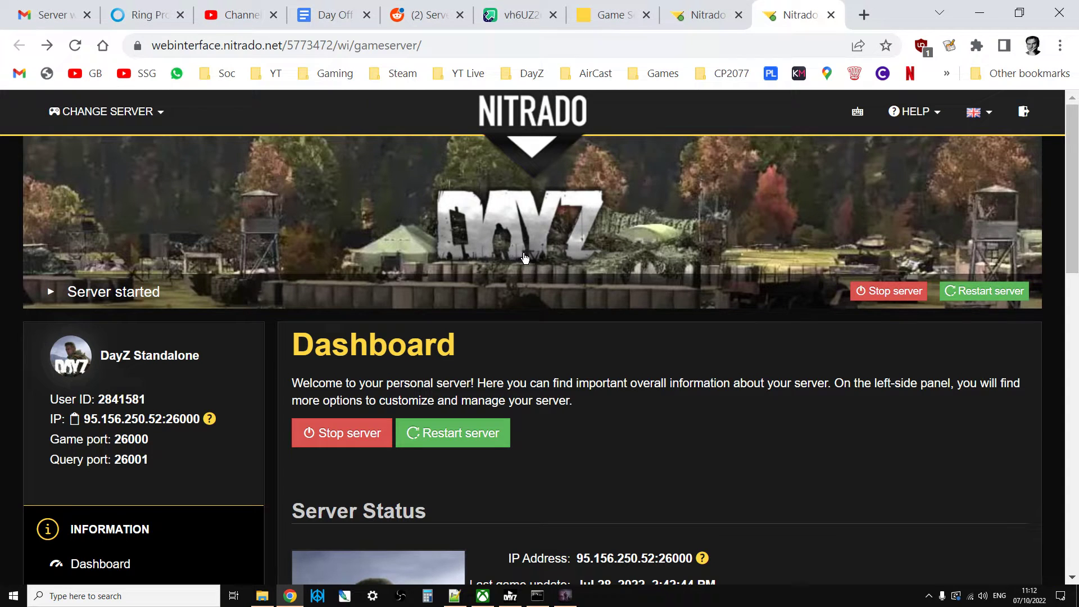
{"action": "scroll", "coordinate": [554, 236], "scroll_direction": "down", "scroll_amount": 2}
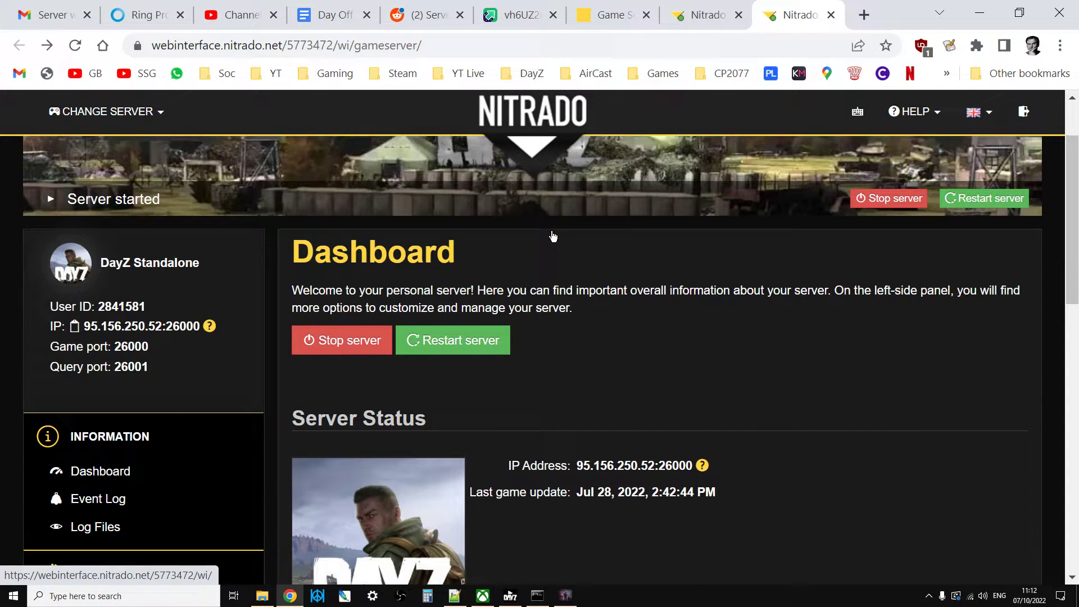
{"action": "scroll", "coordinate": [552, 236], "scroll_direction": "down", "scroll_amount": 3}
{"action": "scroll", "coordinate": [537, 233], "scroll_direction": "up", "scroll_amount": 2}
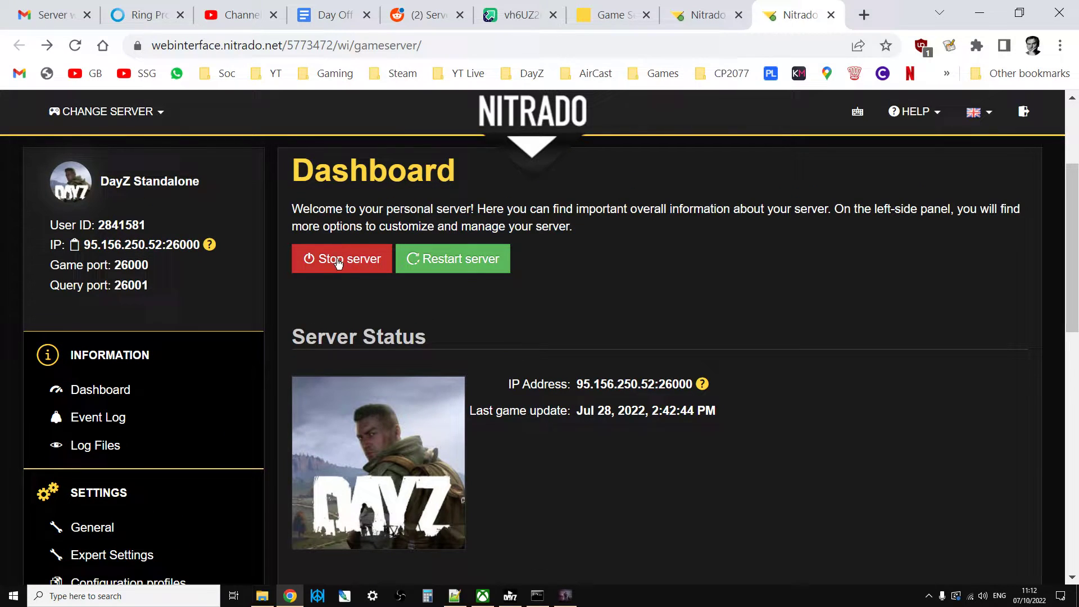
{"action": "scroll", "coordinate": [339, 264], "scroll_direction": "down", "scroll_amount": 3}
- Open Tools > File Browser, return to the root, and enter the dayzstandalone folder
{"action": "scroll", "coordinate": [281, 326], "scroll_direction": "down", "scroll_amount": 2}
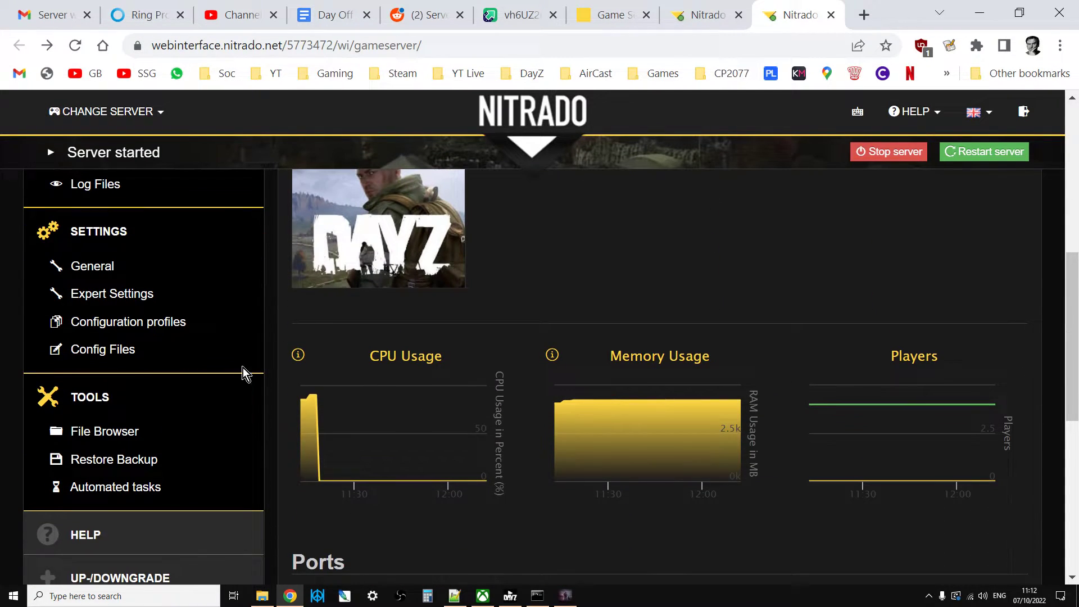
{"action": "left_click", "coordinate": [118, 431]}
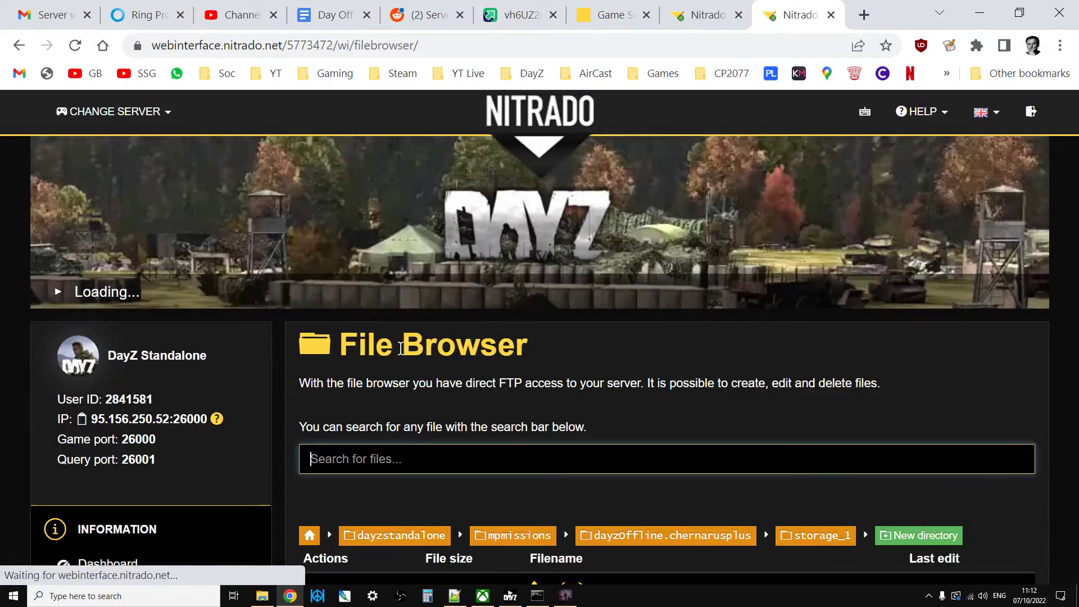
{"action": "scroll", "coordinate": [473, 340], "scroll_direction": "down", "scroll_amount": 4}
{"action": "scroll", "coordinate": [477, 340], "scroll_direction": "down", "scroll_amount": 2}
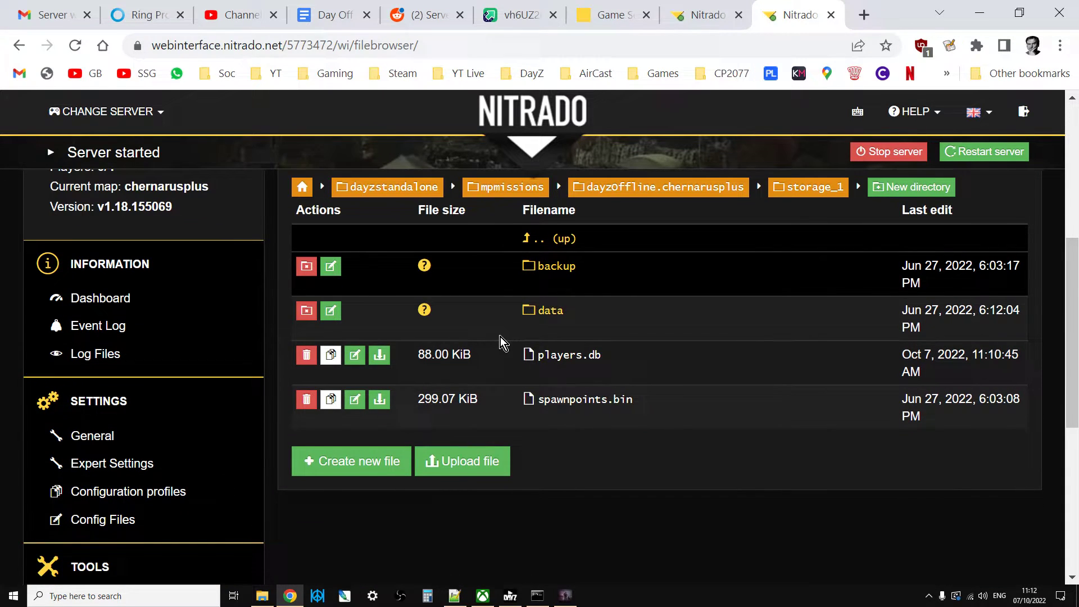
{"action": "left_click", "coordinate": [367, 187]}
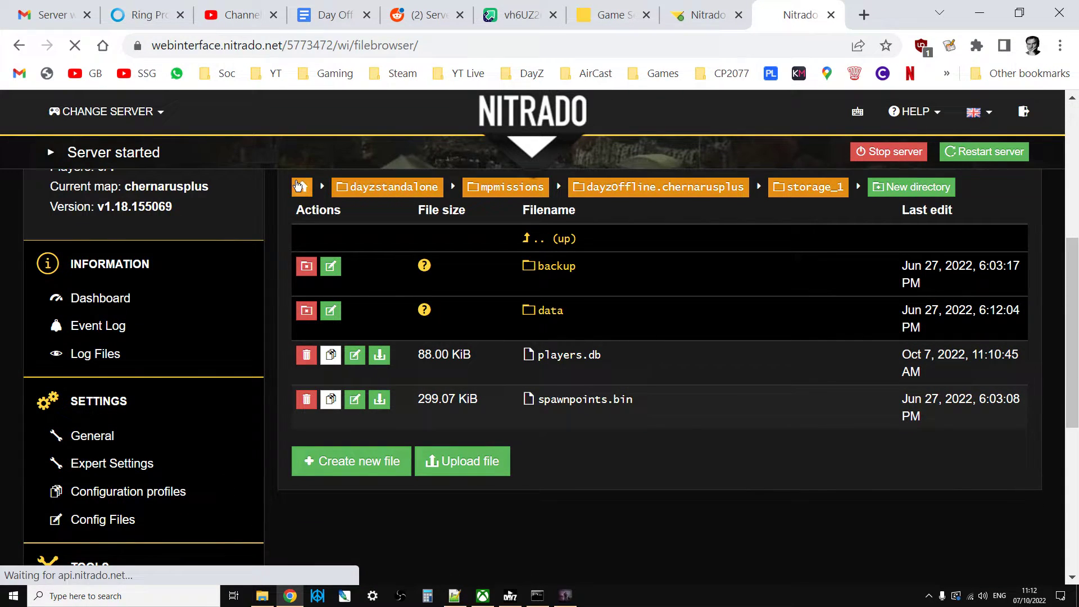
{"action": "scroll", "coordinate": [580, 302], "scroll_direction": "down", "scroll_amount": 2}
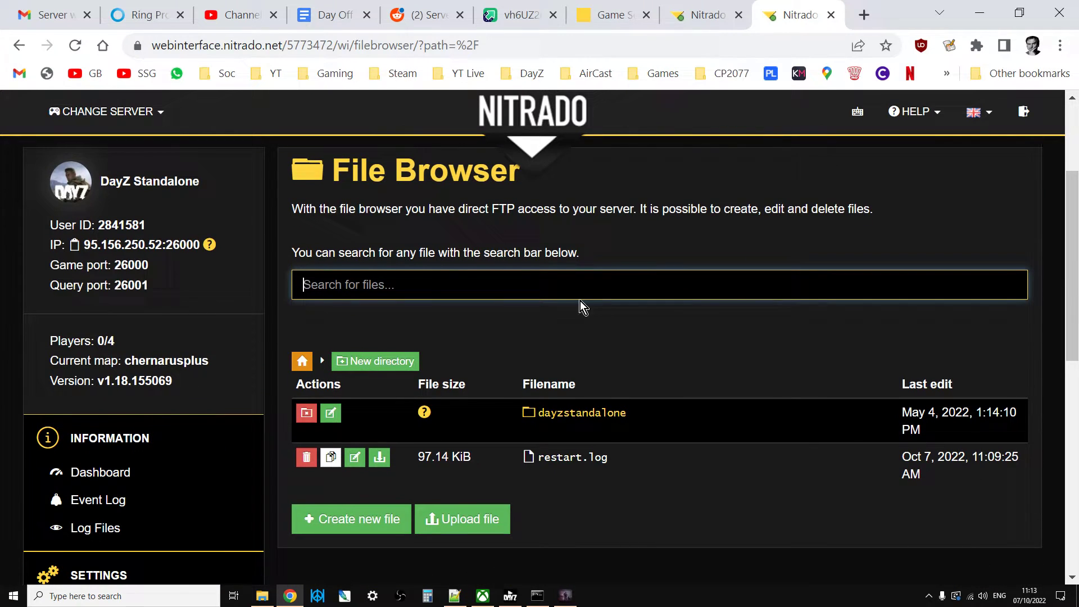
{"action": "scroll", "coordinate": [602, 313], "scroll_direction": "down", "scroll_amount": 2}
{"action": "left_click", "coordinate": [595, 331]}
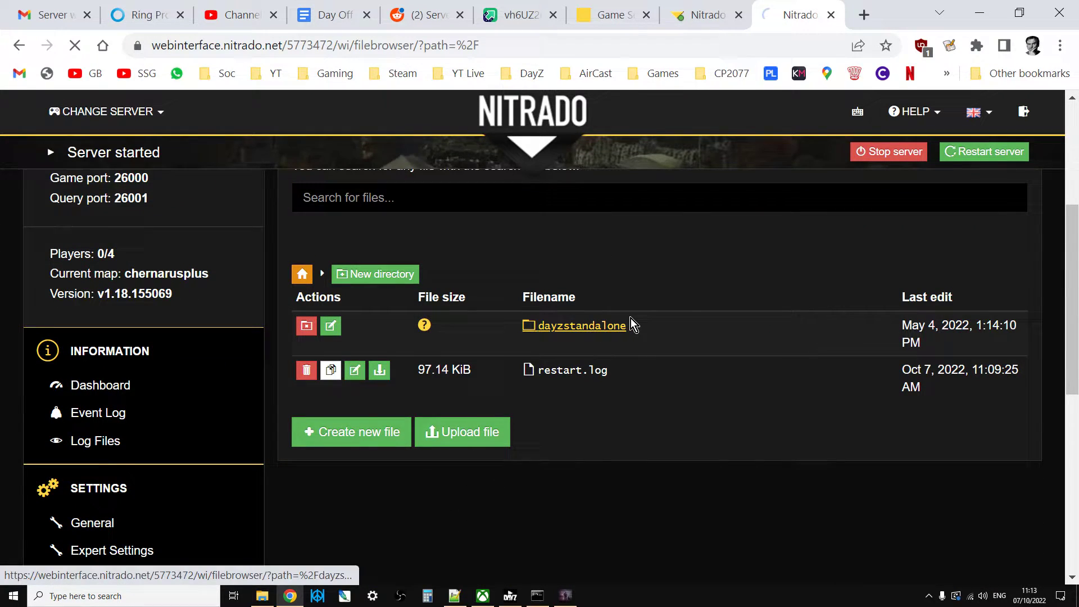
- Open mpmissions > dayzOffline.chernarusplus > storage_1 to reveal backup, data, players.db and spawnpoints.bin
{"action": "scroll", "coordinate": [630, 319], "scroll_direction": "down", "scroll_amount": 4}
{"action": "scroll", "coordinate": [630, 319], "scroll_direction": "down", "scroll_amount": 10}
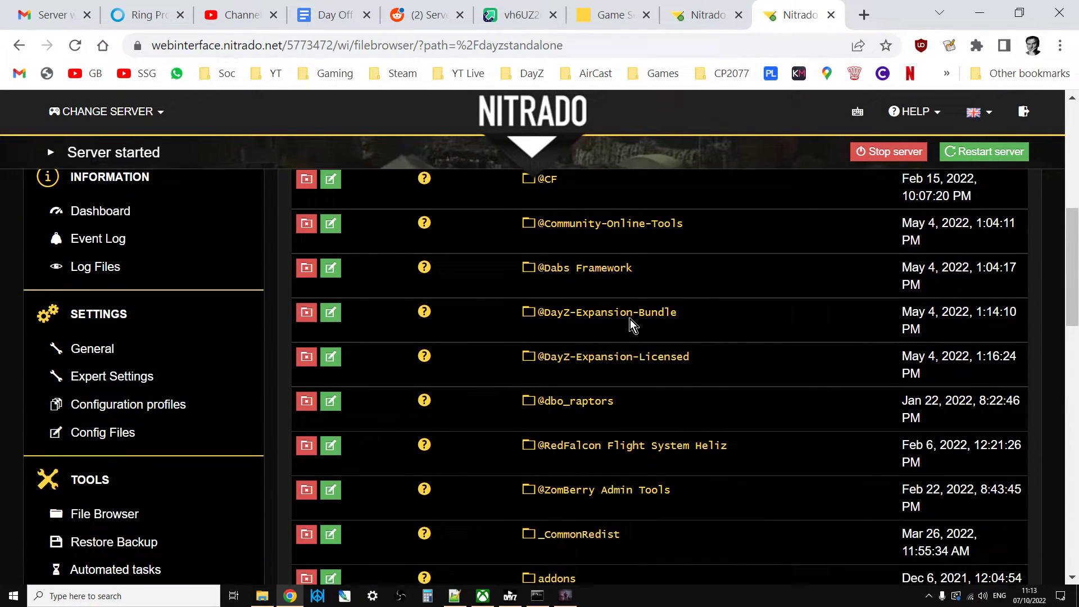
{"action": "scroll", "coordinate": [630, 319], "scroll_direction": "down", "scroll_amount": 3}
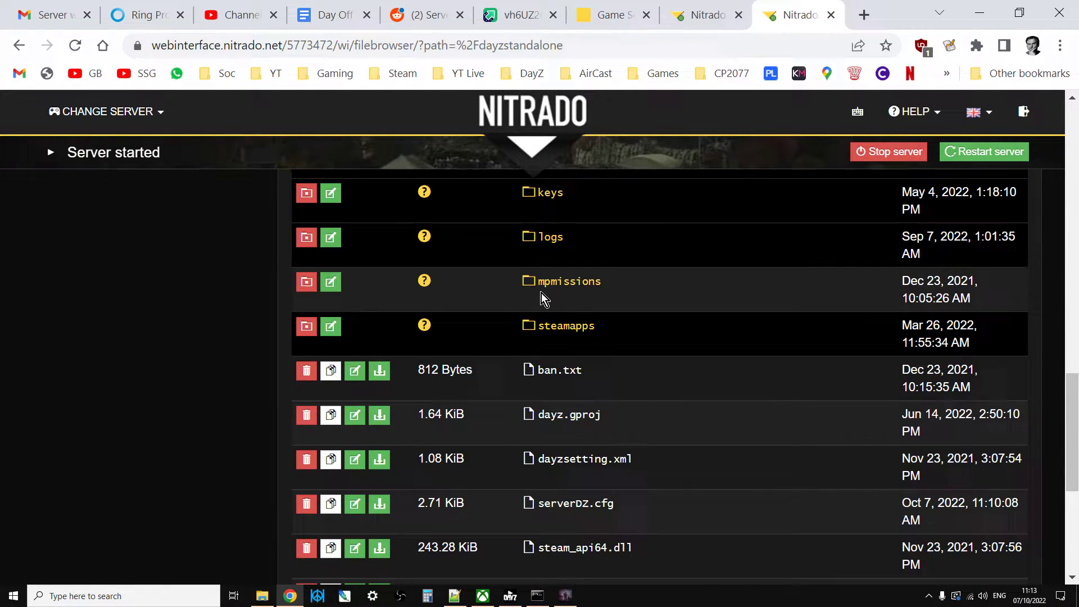
{"action": "left_click", "coordinate": [543, 282]}
{"action": "scroll", "coordinate": [634, 290], "scroll_direction": "down", "scroll_amount": 6}
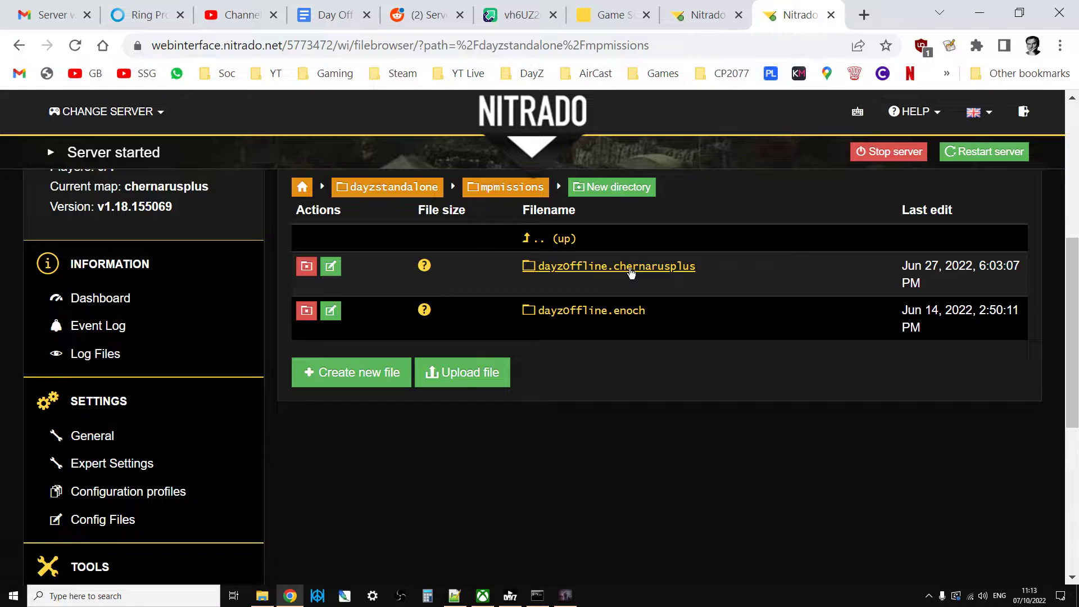
{"action": "left_click", "coordinate": [631, 273]}
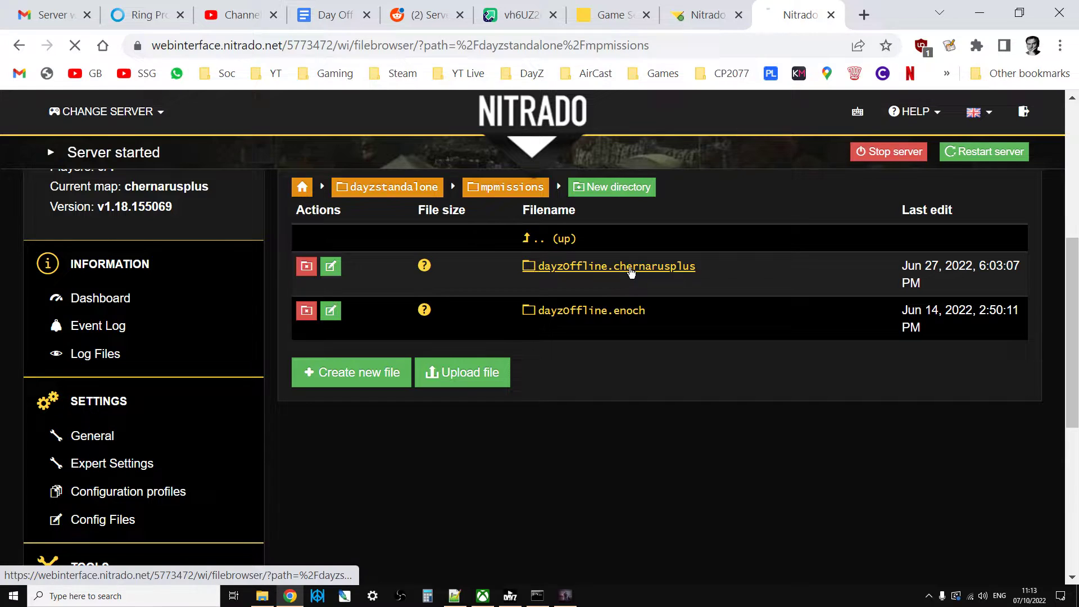
{"action": "scroll", "coordinate": [623, 275], "scroll_direction": "down", "scroll_amount": 6}
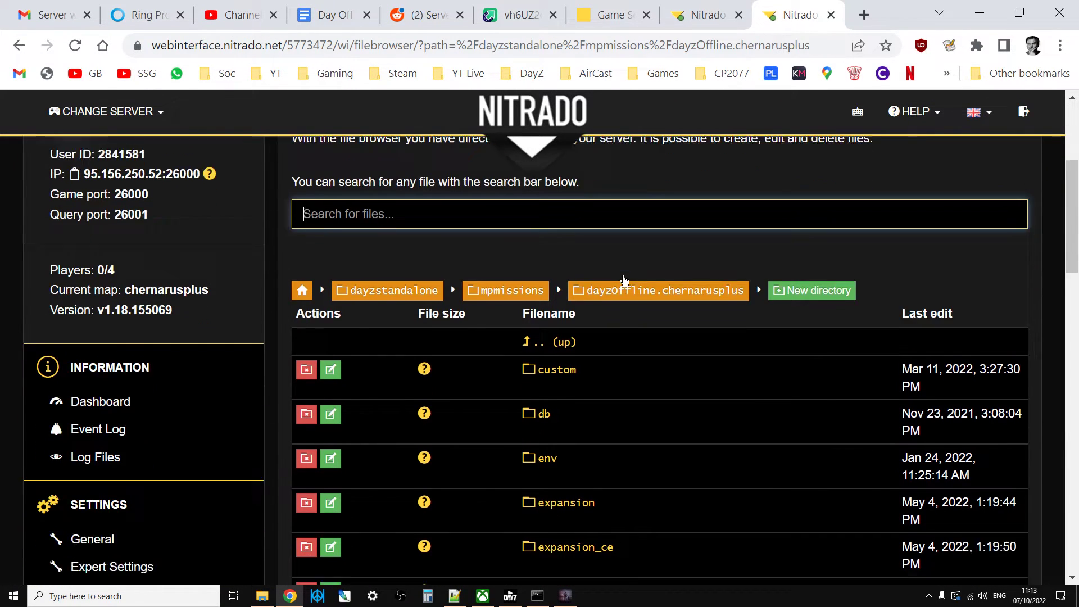
{"action": "scroll", "coordinate": [623, 277], "scroll_direction": "down", "scroll_amount": 2}
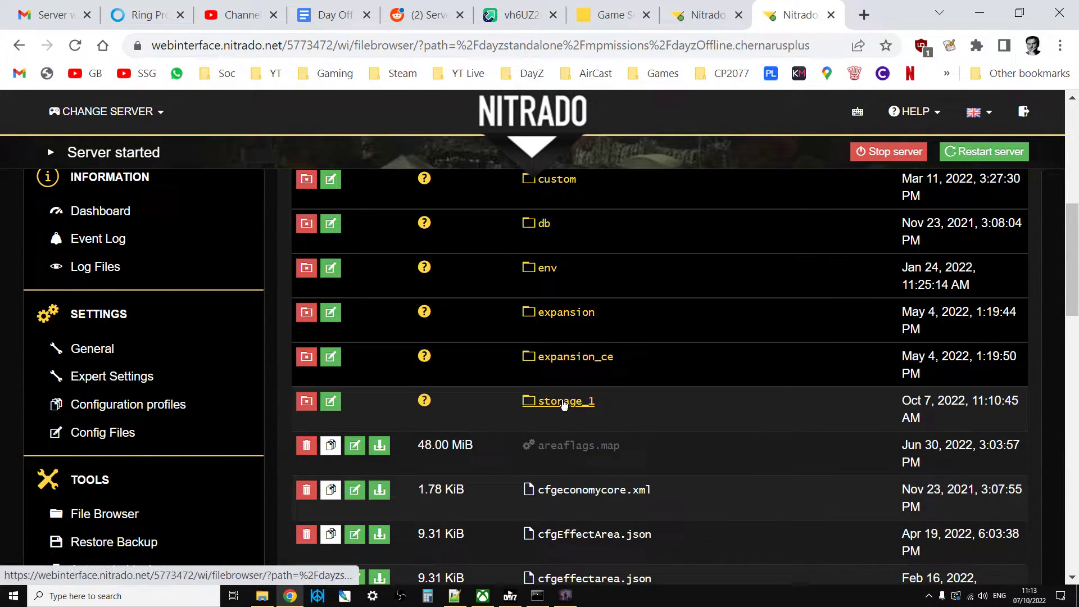
{"action": "left_click", "coordinate": [561, 402]}
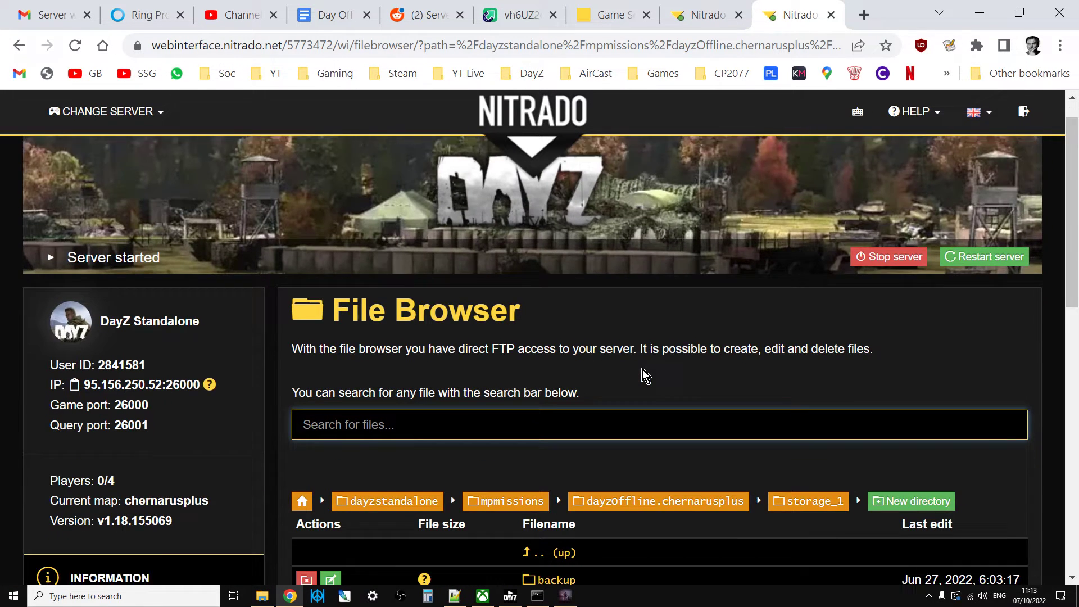
{"action": "scroll", "coordinate": [636, 363], "scroll_direction": "down", "scroll_amount": 2}
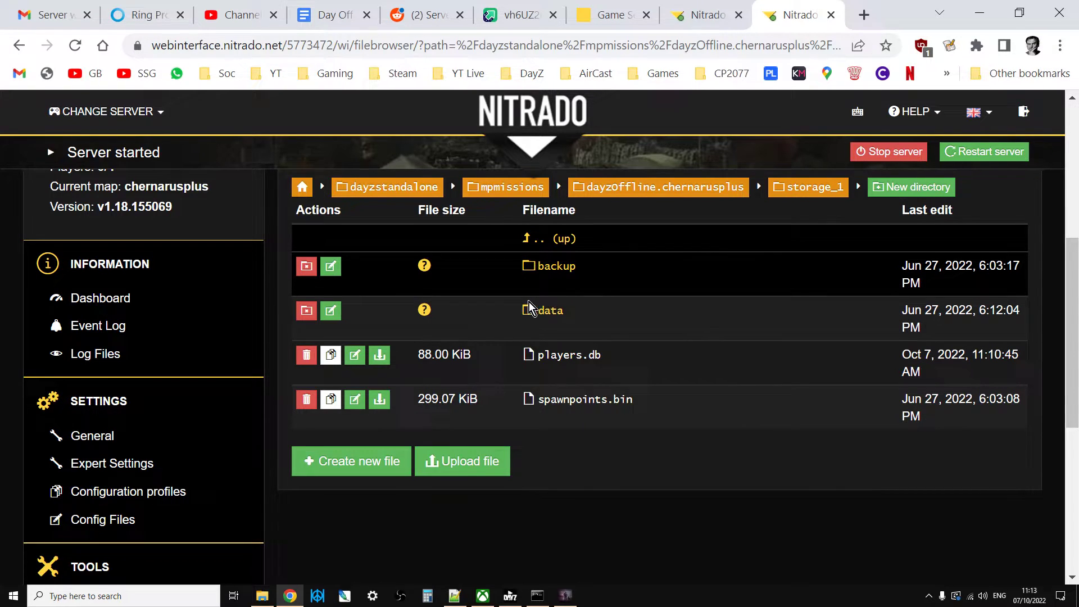
{"action": "scroll", "coordinate": [528, 309], "scroll_direction": "up", "scroll_amount": 2}
- Reload storage_1, go up to dayzOffline.chernarusplus, and right-click the storage_1 folder link
{"action": "left_click", "coordinate": [824, 280]}
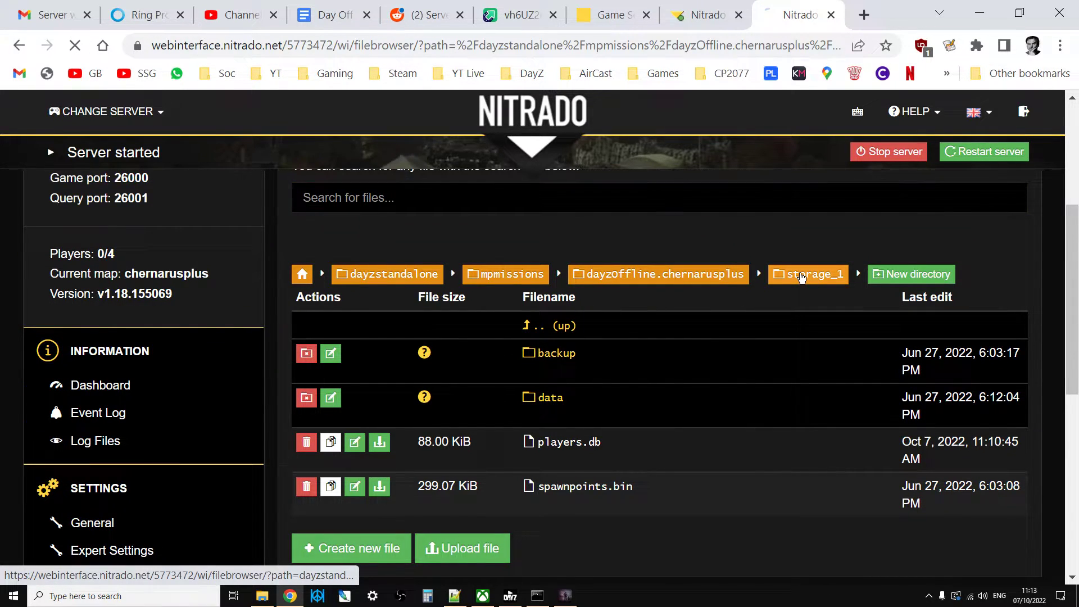
{"action": "scroll", "coordinate": [710, 296], "scroll_direction": "down", "scroll_amount": 5}
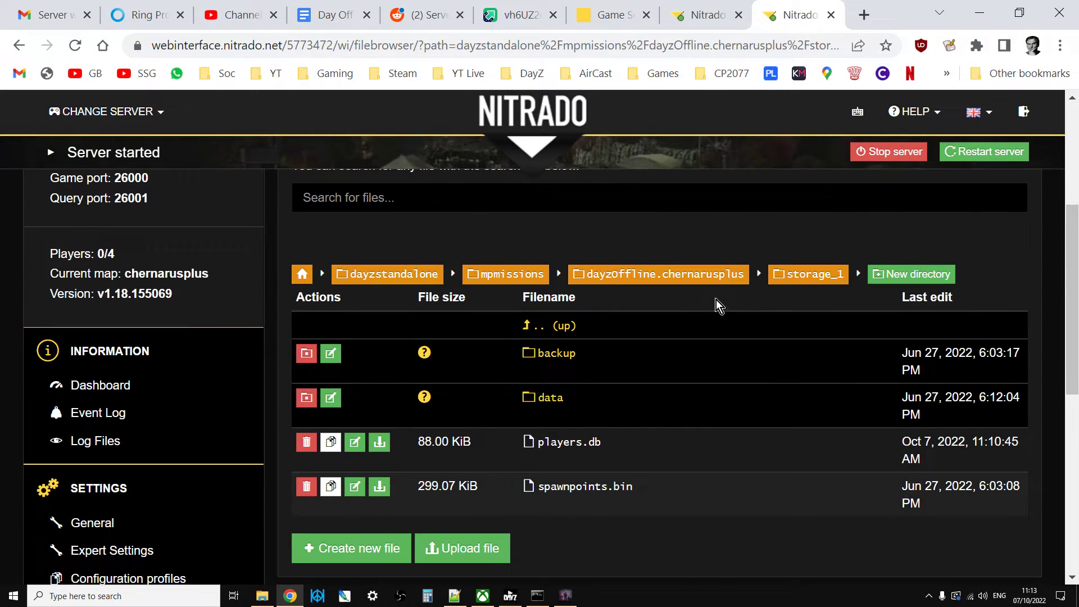
{"action": "scroll", "coordinate": [753, 310], "scroll_direction": "up", "scroll_amount": 3}
{"action": "left_click", "coordinate": [709, 450]}
{"action": "scroll", "coordinate": [697, 411], "scroll_direction": "down", "scroll_amount": 3}
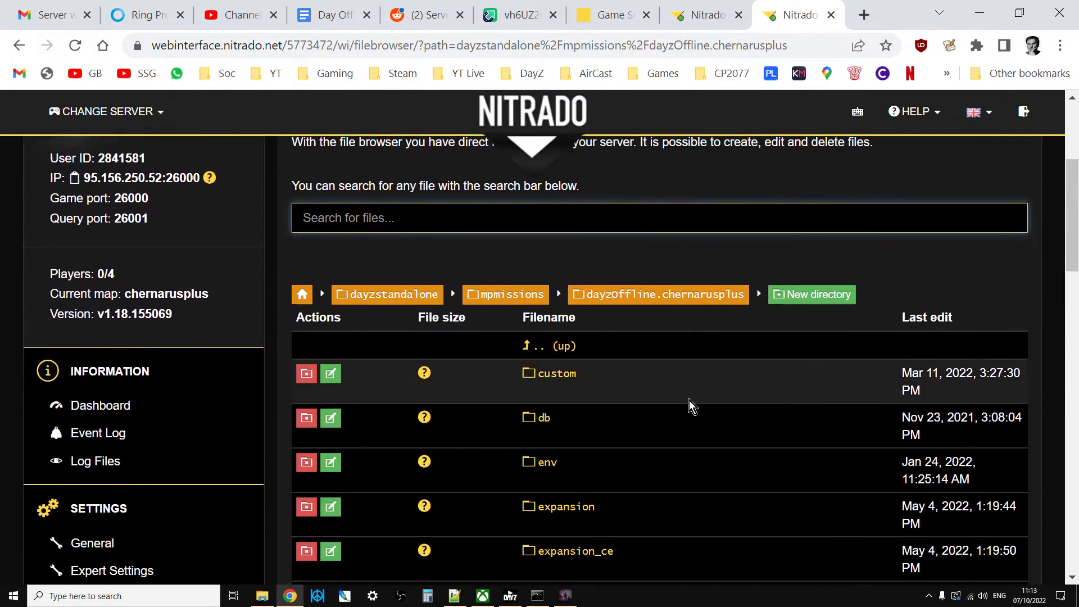
{"action": "scroll", "coordinate": [682, 390], "scroll_direction": "down", "scroll_amount": 5}
{"action": "right_click", "coordinate": [563, 317]}
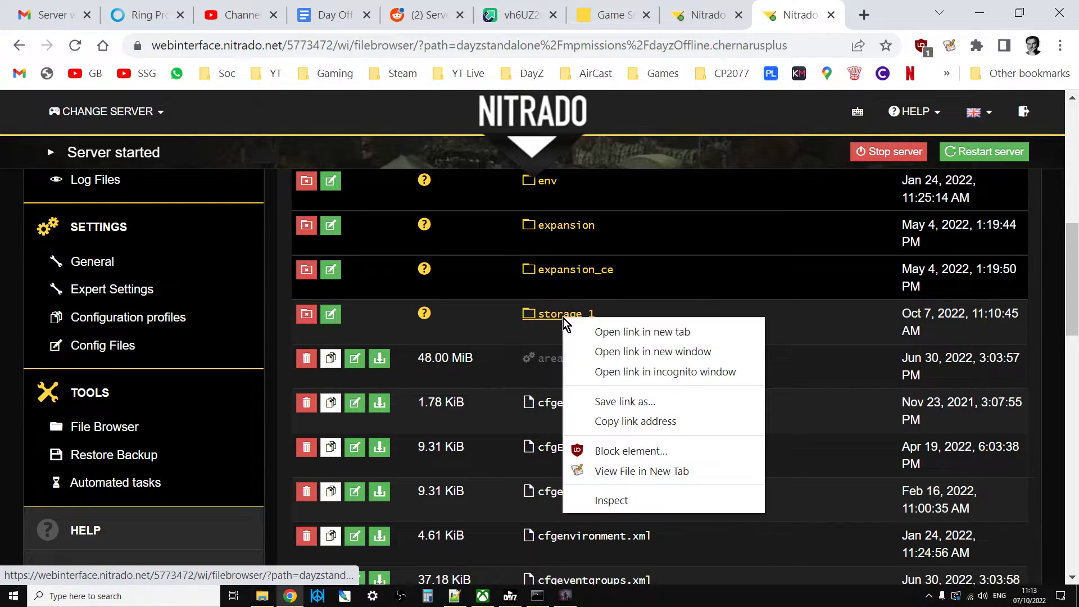
{"action": "left_click", "coordinate": [479, 318]}
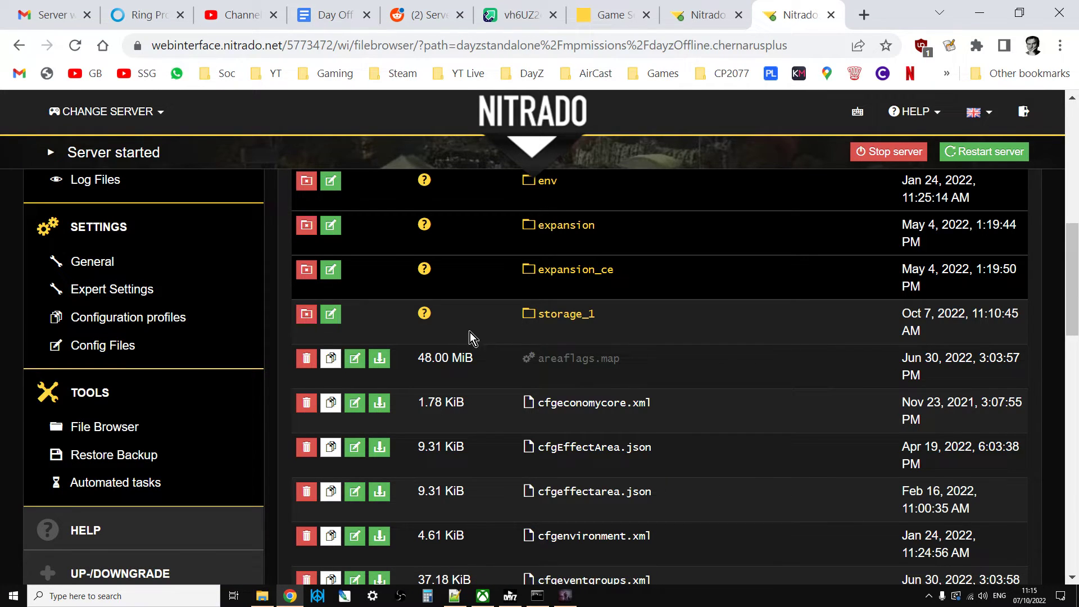
- Open Settings > Configuration profiles and review the manual 16backup and daily automatic profiles
{"action": "left_click", "coordinate": [142, 318]}
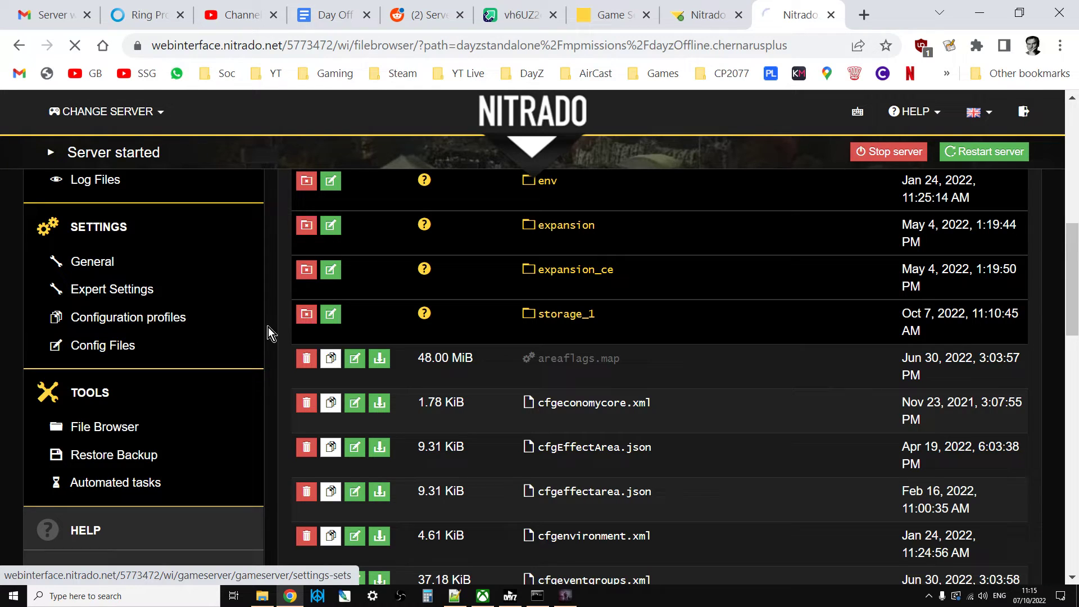
{"action": "scroll", "coordinate": [484, 349], "scroll_direction": "down", "scroll_amount": 5}
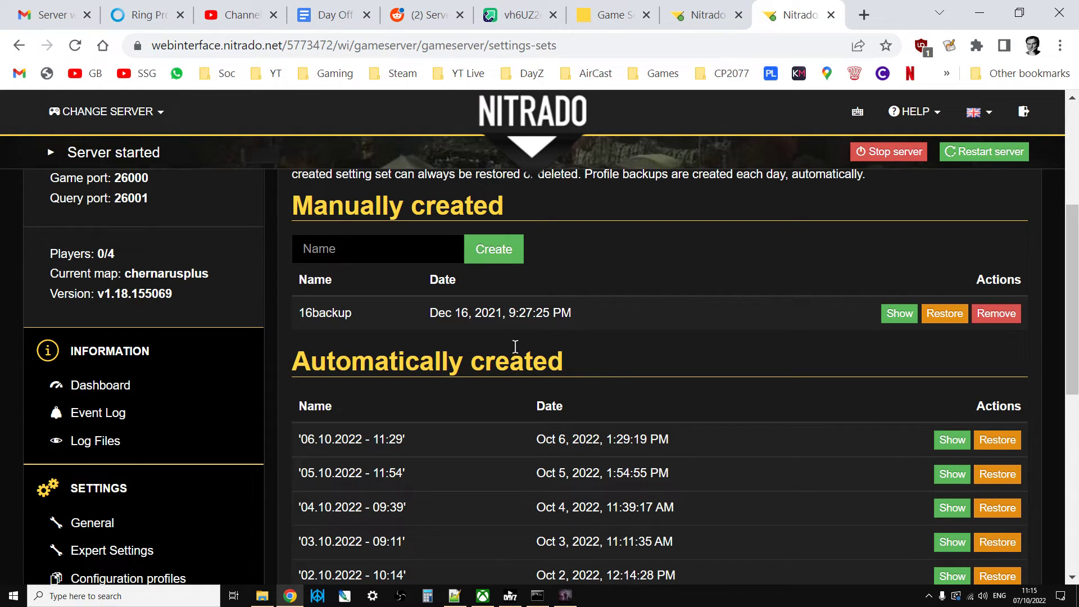
{"action": "scroll", "coordinate": [488, 328], "scroll_direction": "down", "scroll_amount": 5}
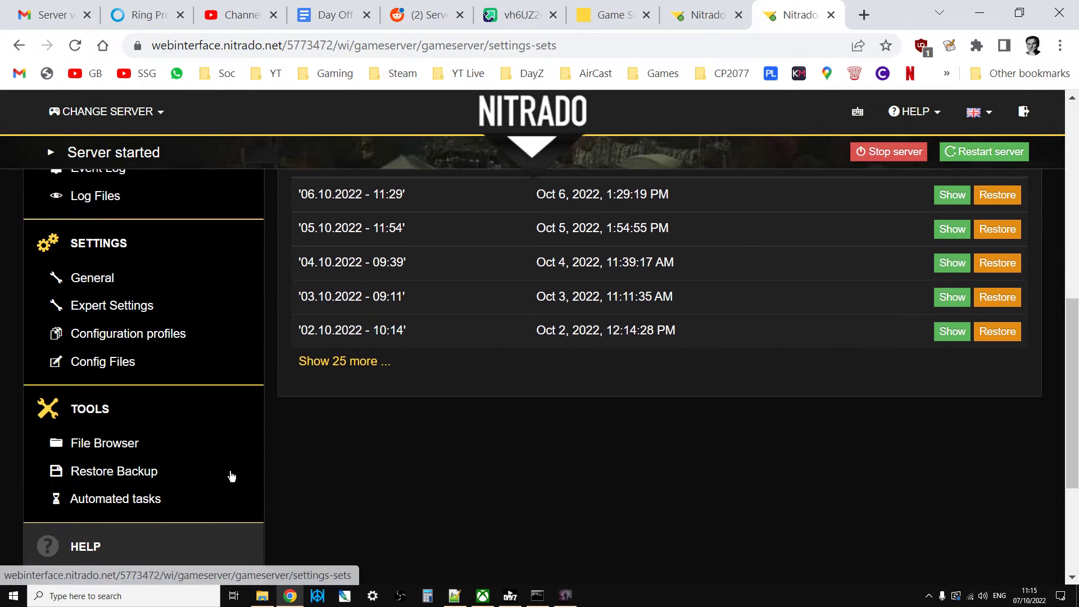
{"action": "scroll", "coordinate": [488, 373], "scroll_direction": "up", "scroll_amount": 5}
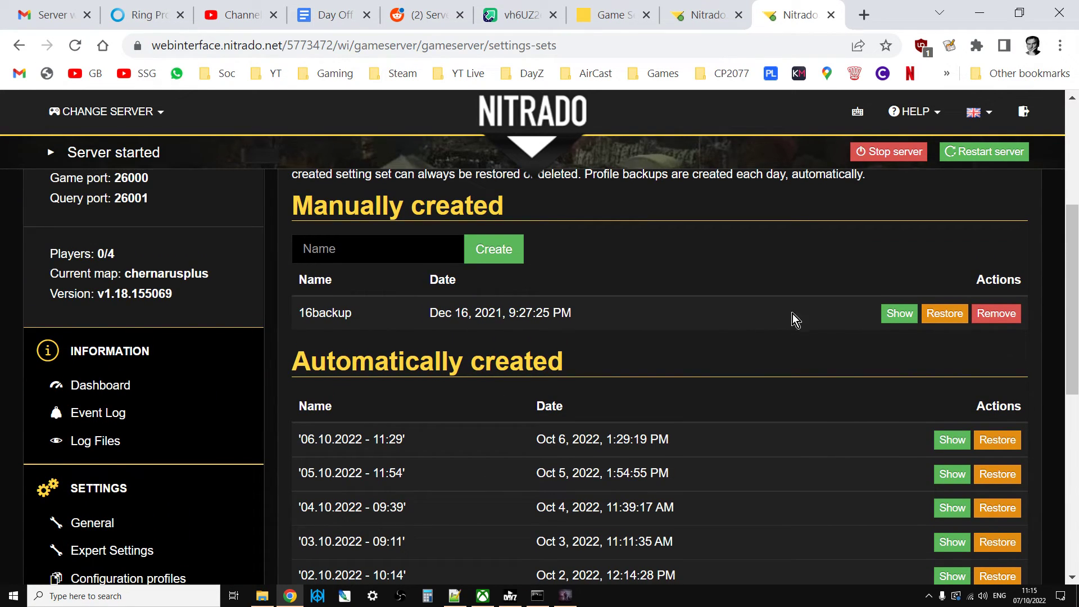
{"action": "scroll", "coordinate": [680, 335], "scroll_direction": "up", "scroll_amount": 2}
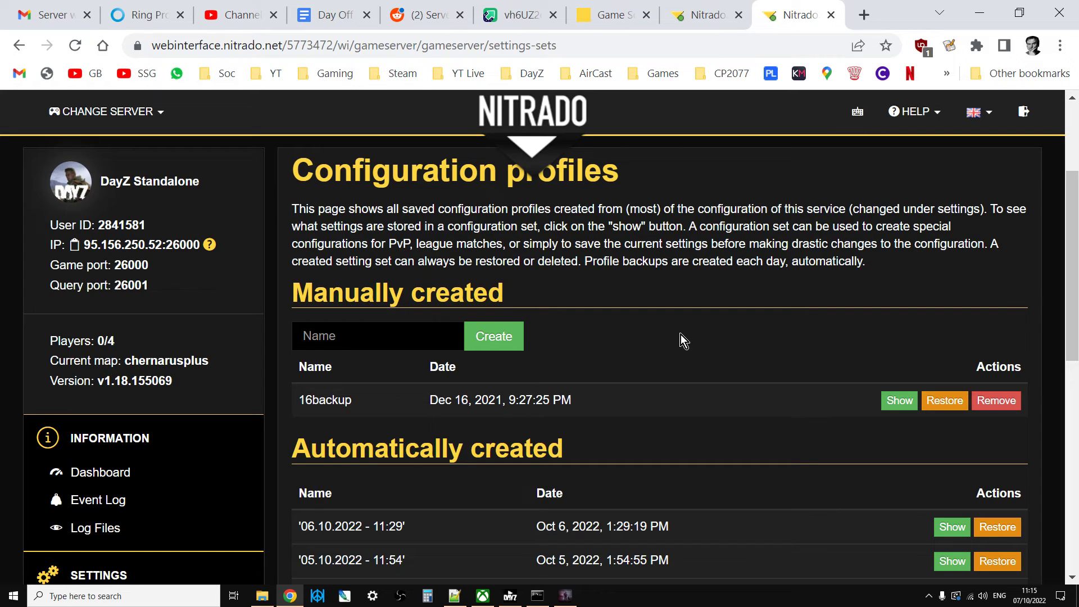
{"action": "scroll", "coordinate": [680, 335], "scroll_direction": "down", "scroll_amount": 2}
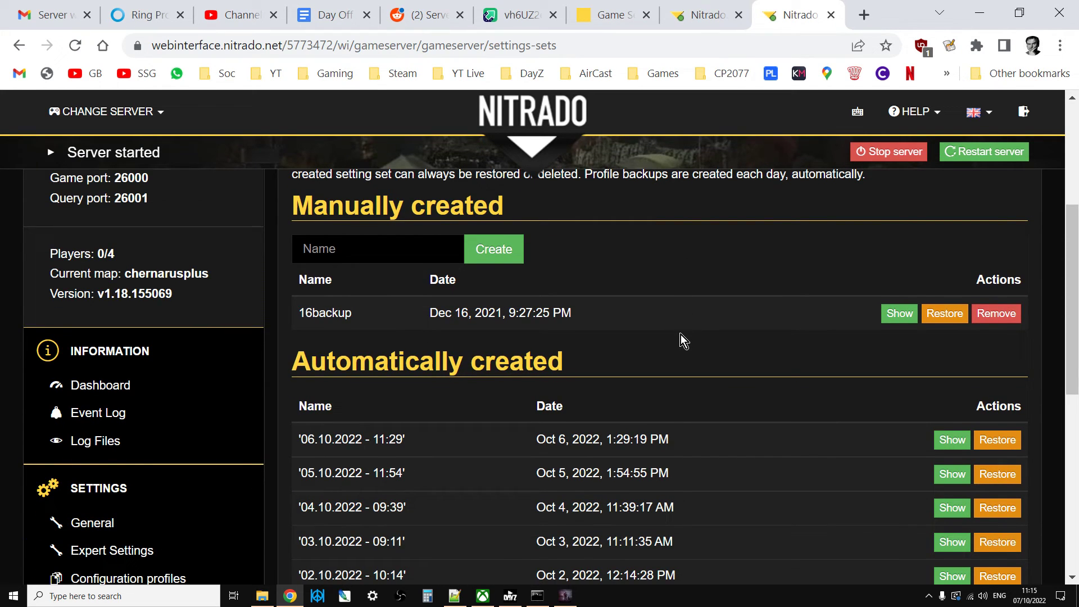